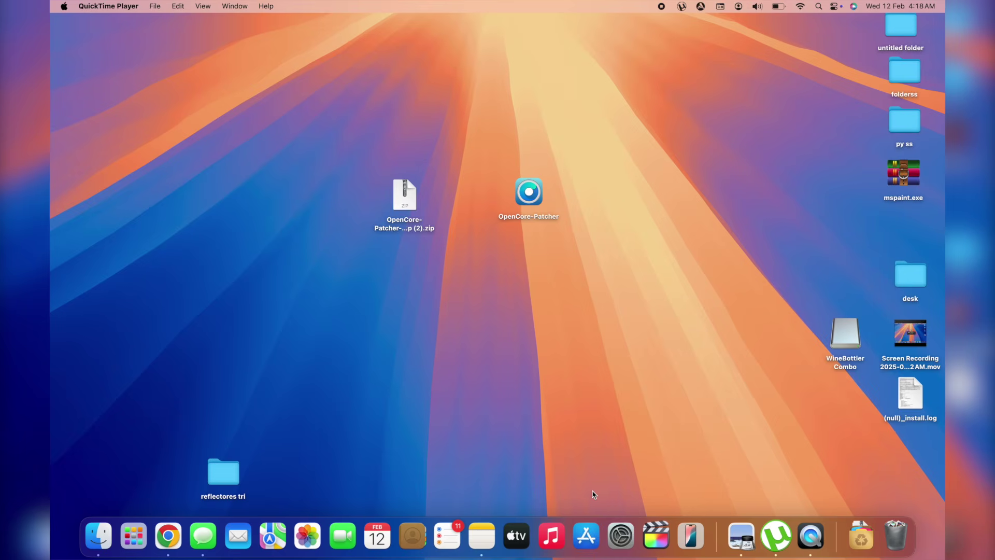
Open Launchpad, flip to its second page and back, then dismiss it to the desktop
{"action": "left_click", "coordinate": [134, 535]}
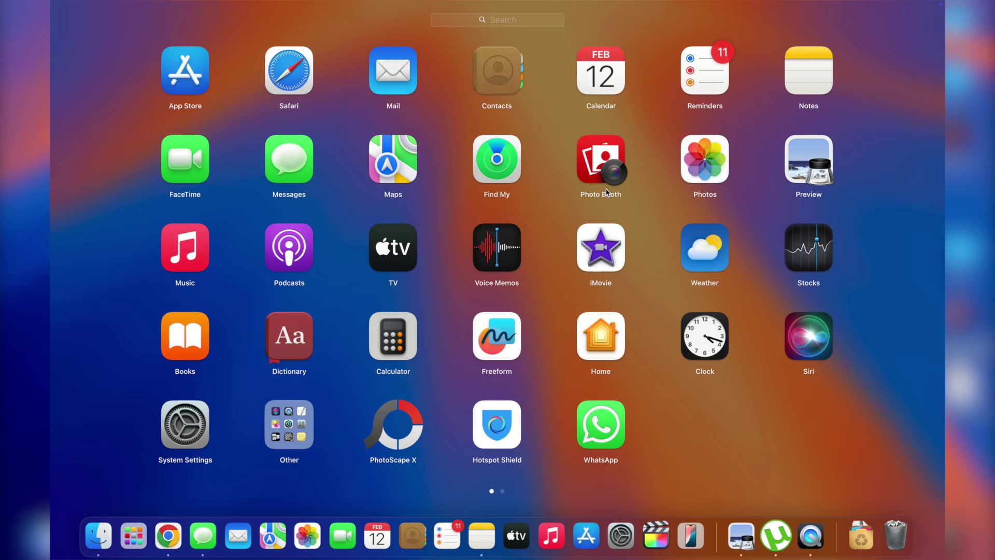
{"action": "scroll", "coordinate": [606, 192], "scroll_direction": "right", "scroll_amount": 2}
{"action": "scroll", "coordinate": [607, 192], "scroll_direction": "left", "scroll_amount": 2}
{"action": "left_click", "coordinate": [88, 98]}
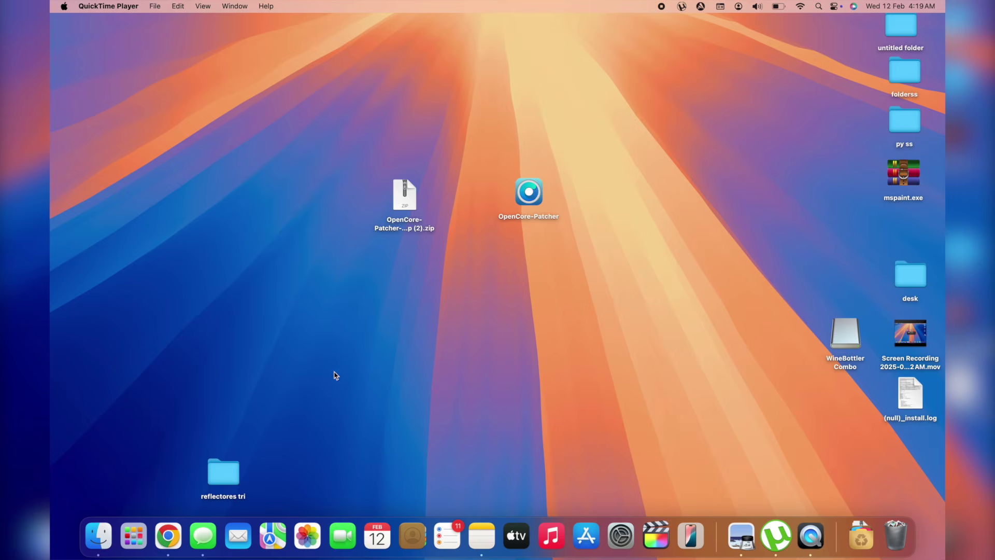
Reopen Launchpad, flip through its pages, and launch the App Store
{"action": "left_click", "coordinate": [139, 531]}
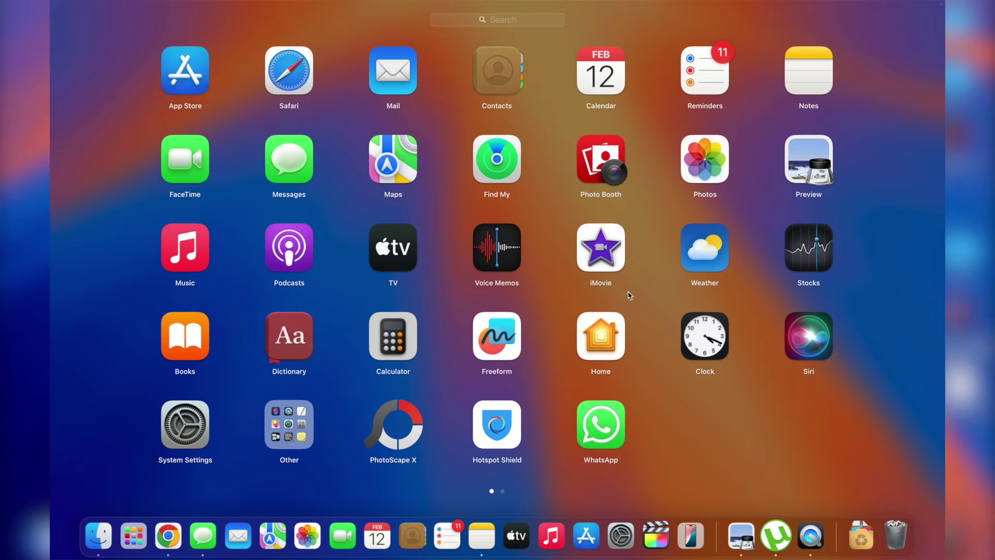
{"action": "scroll", "coordinate": [536, 211], "scroll_direction": "right", "scroll_amount": 3}
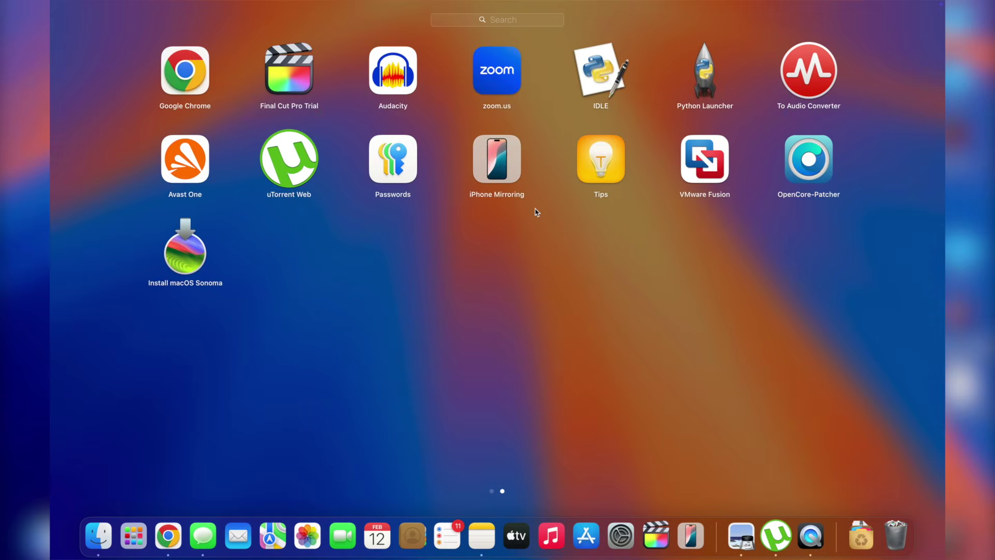
{"action": "scroll", "coordinate": [536, 211], "scroll_direction": "left", "scroll_amount": 3}
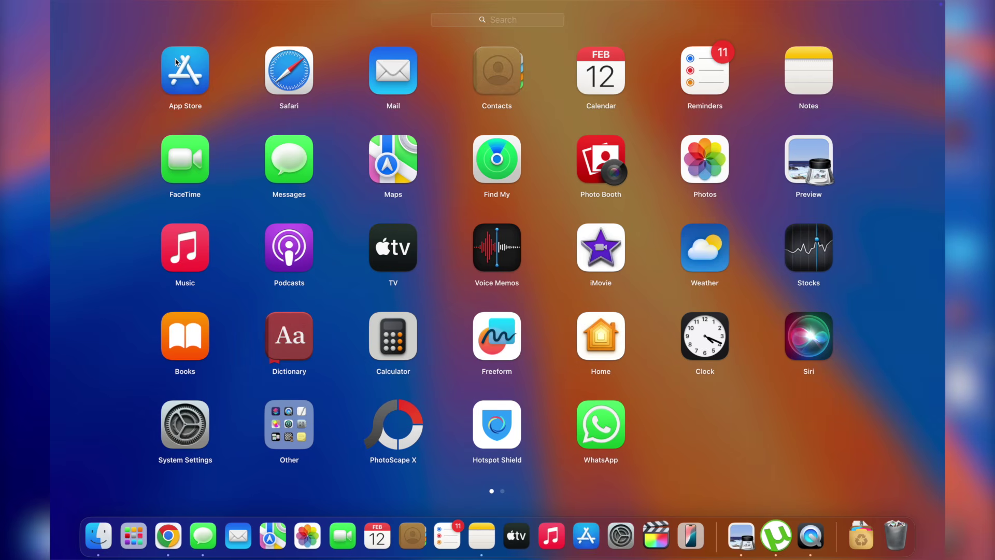
{"action": "left_click", "coordinate": [183, 83]}
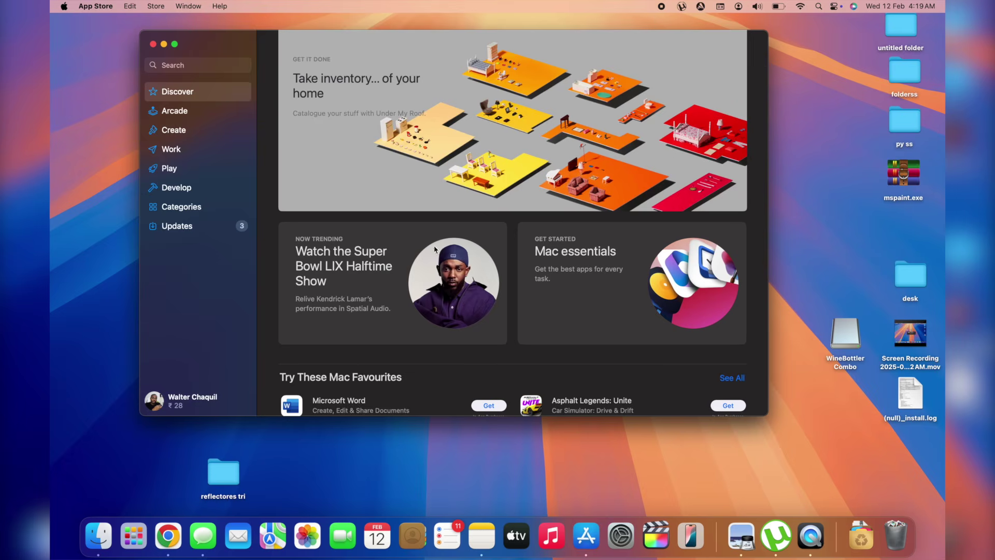
Scroll down through the App Store's Discover page
{"action": "scroll", "coordinate": [482, 192], "scroll_direction": "down", "scroll_amount": 10}
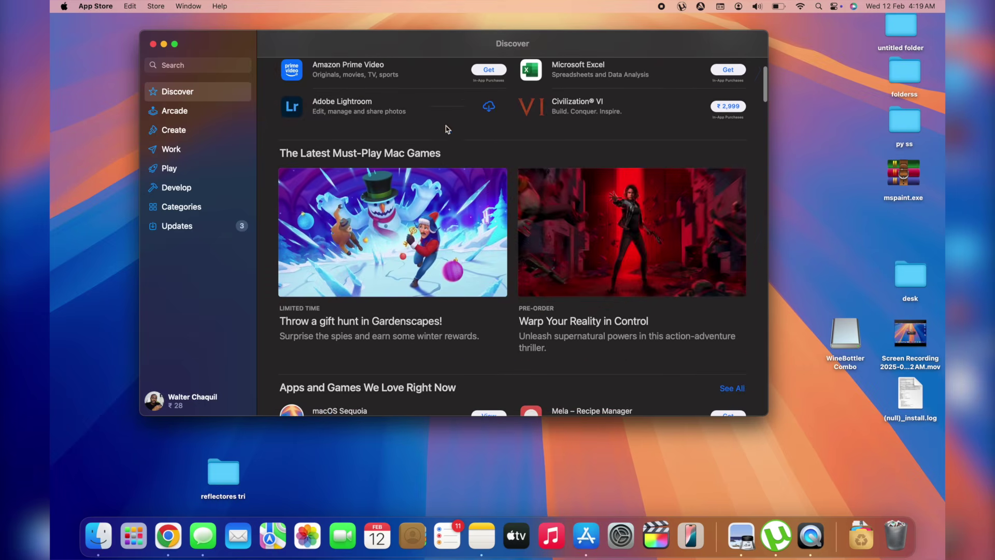
{"action": "scroll", "coordinate": [444, 129], "scroll_direction": "down", "scroll_amount": 5}
{"action": "scroll", "coordinate": [463, 220], "scroll_direction": "down", "scroll_amount": 2}
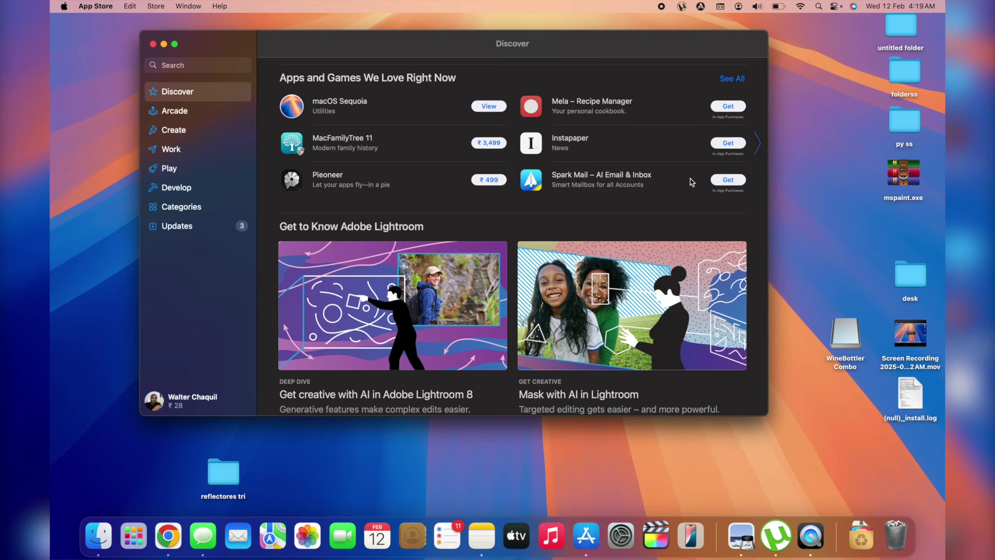
{"action": "scroll", "coordinate": [512, 242], "scroll_direction": "down", "scroll_amount": 5}
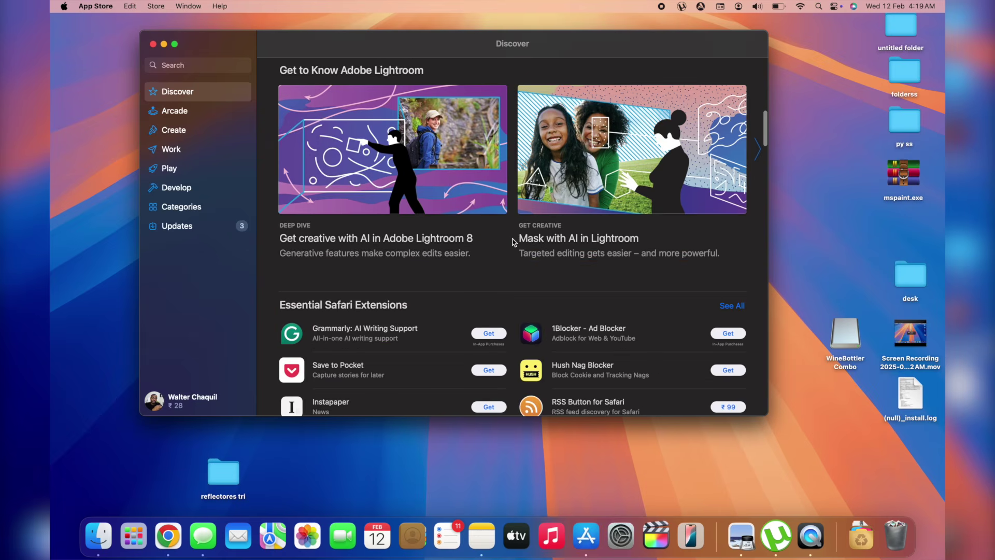
{"action": "scroll", "coordinate": [513, 242], "scroll_direction": "down", "scroll_amount": 7}
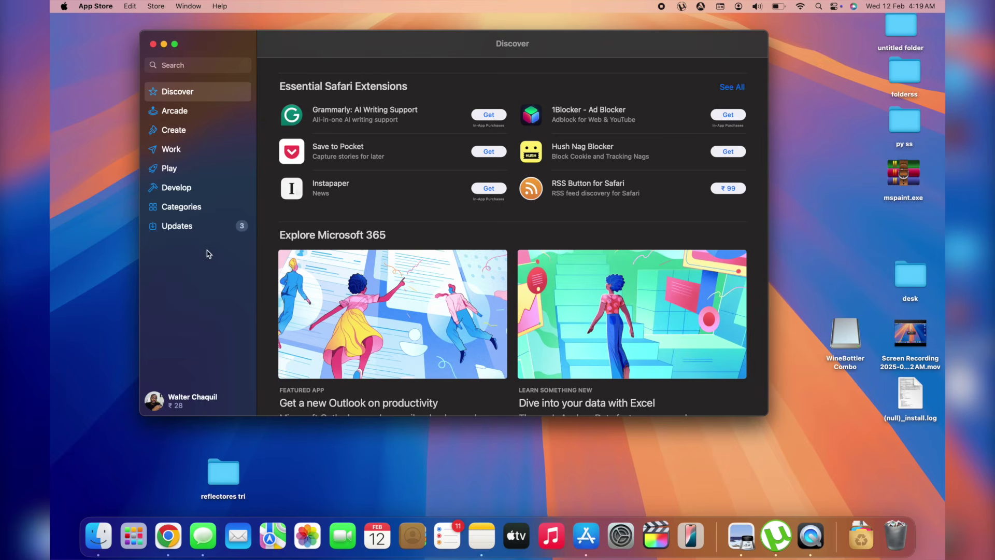
Visit the Arcade section, then browse the Create and Work sections
{"action": "left_click", "coordinate": [176, 110]}
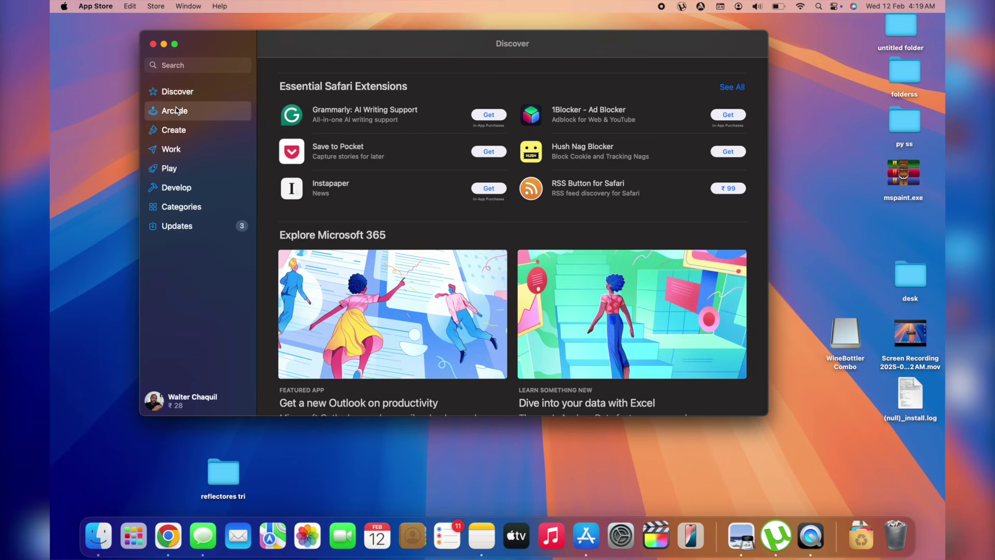
{"action": "left_click", "coordinate": [178, 133]}
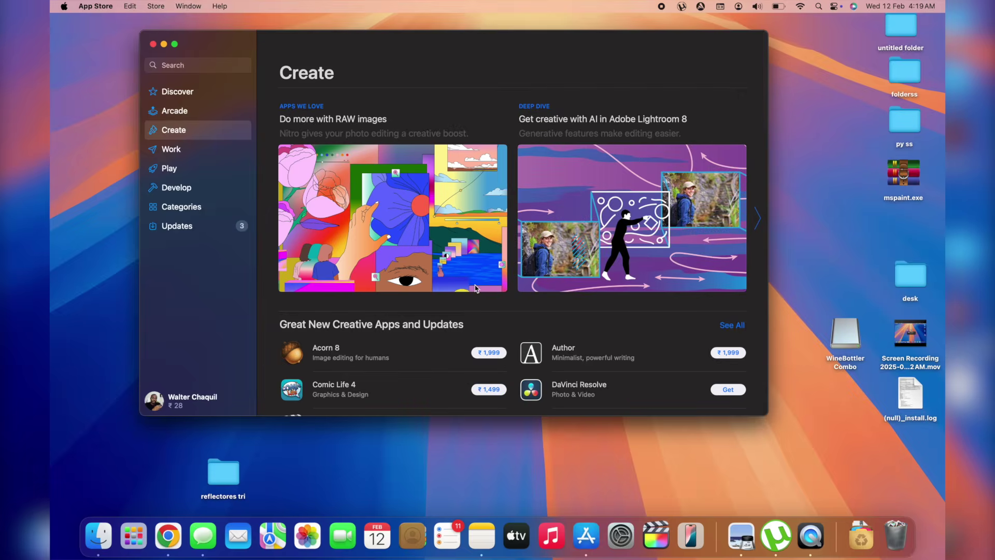
{"action": "scroll", "coordinate": [475, 286], "scroll_direction": "down", "scroll_amount": 5}
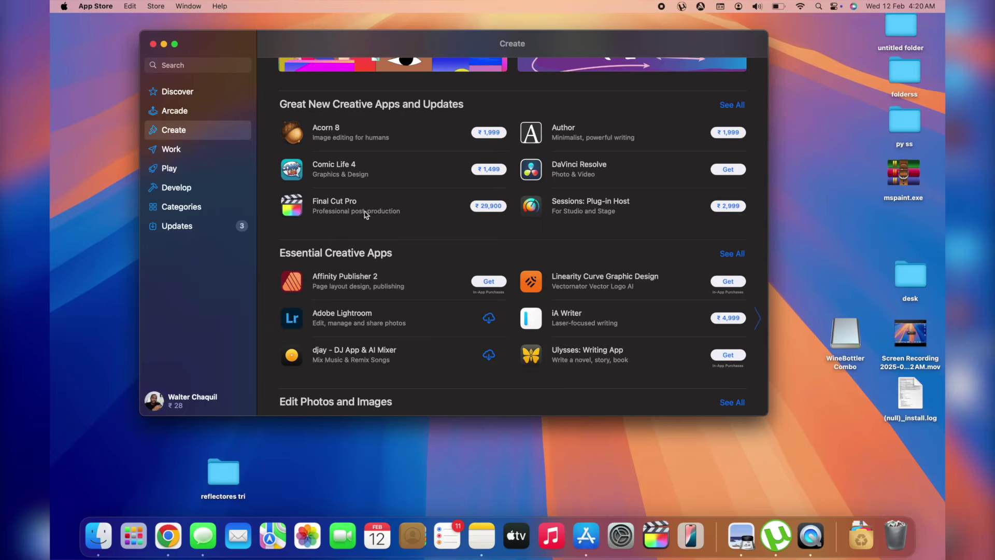
{"action": "left_click", "coordinate": [164, 151]}
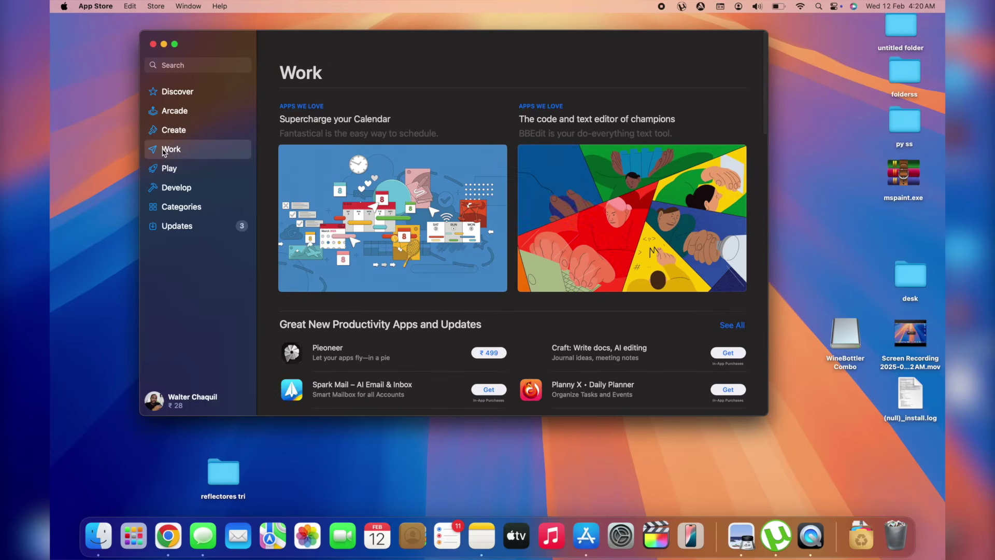
{"action": "scroll", "coordinate": [450, 266], "scroll_direction": "down", "scroll_amount": 5}
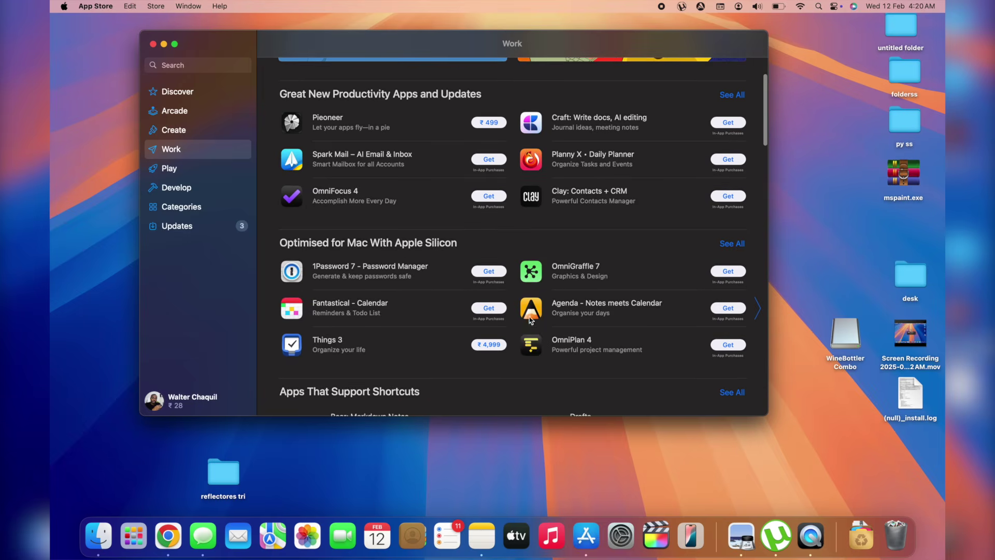
{"action": "scroll", "coordinate": [438, 205], "scroll_direction": "down", "scroll_amount": 6}
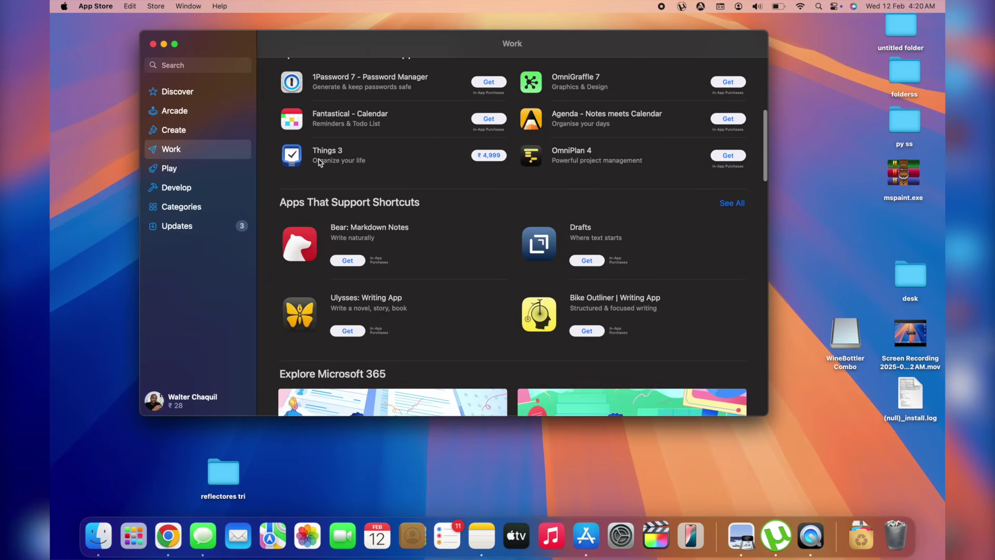
Browse the Play section, then scroll through the Develop page of developer apps
{"action": "left_click", "coordinate": [183, 174]}
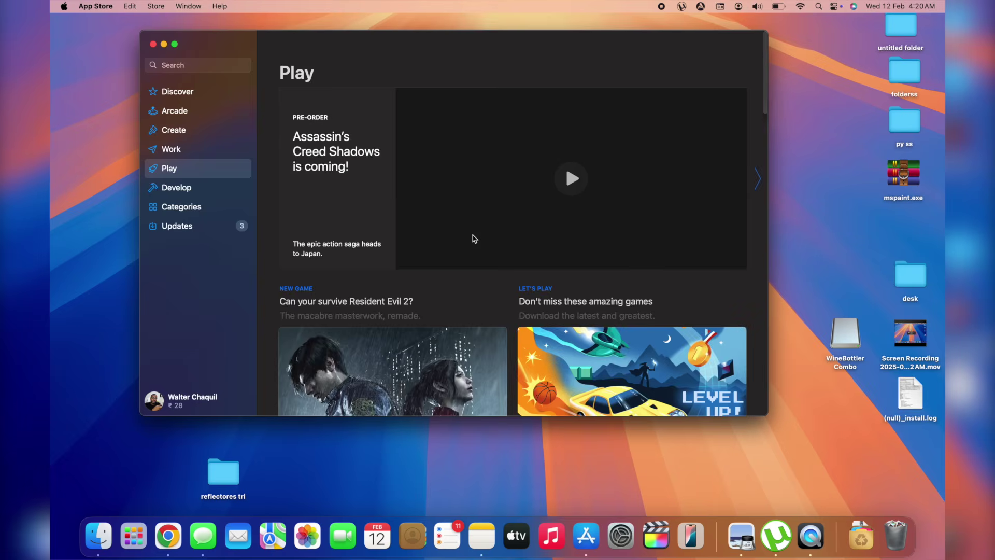
{"action": "scroll", "coordinate": [471, 238], "scroll_direction": "down", "scroll_amount": 2}
{"action": "key", "text": "super+6"}
{"action": "scroll", "coordinate": [461, 332], "scroll_direction": "down", "scroll_amount": 10}
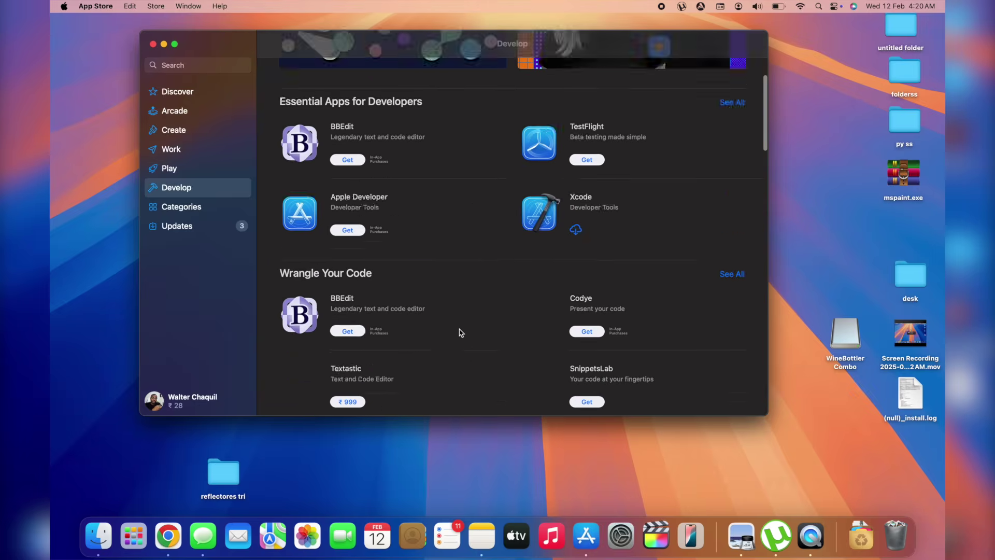
{"action": "scroll", "coordinate": [461, 332], "scroll_direction": "down", "scroll_amount": 5}
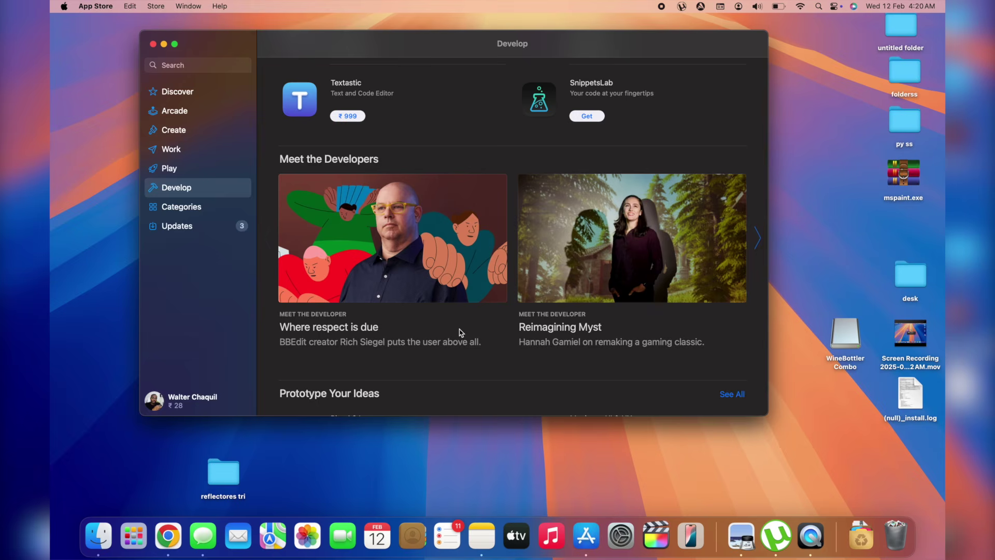
Browse the Categories page from Business to Weather, then focus the store's Search field
{"action": "left_click", "coordinate": [192, 204]}
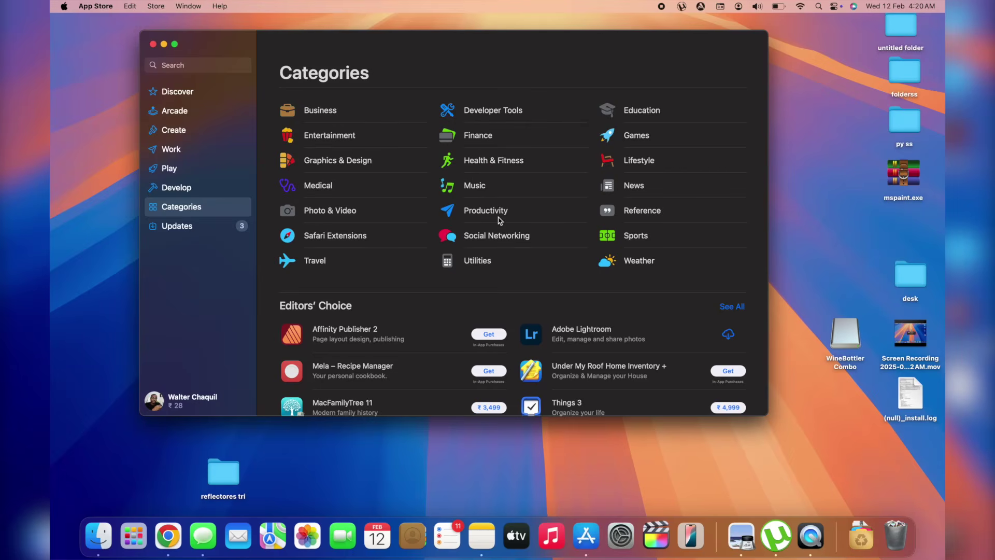
{"action": "scroll", "coordinate": [498, 219], "scroll_direction": "down", "scroll_amount": 4}
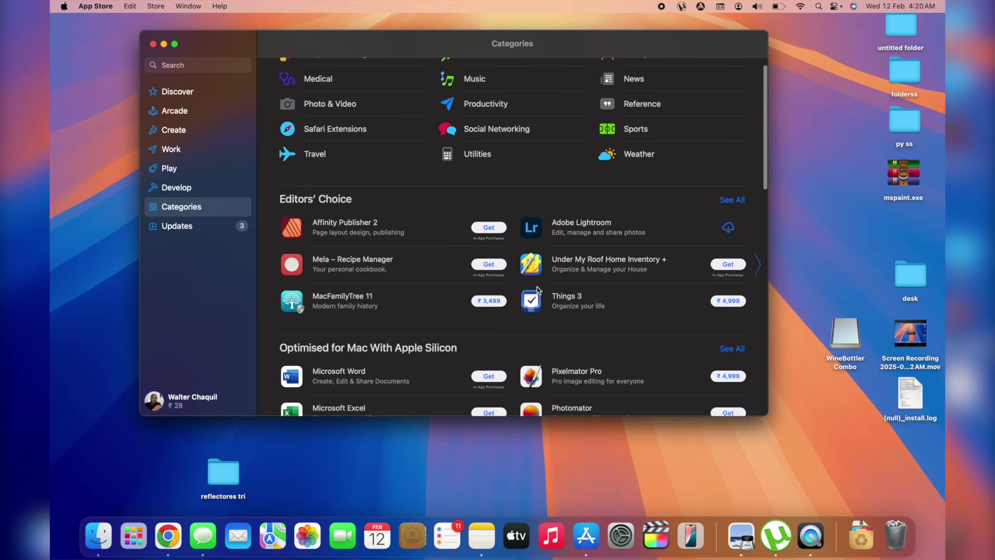
{"action": "scroll", "coordinate": [537, 289], "scroll_direction": "down", "scroll_amount": 10}
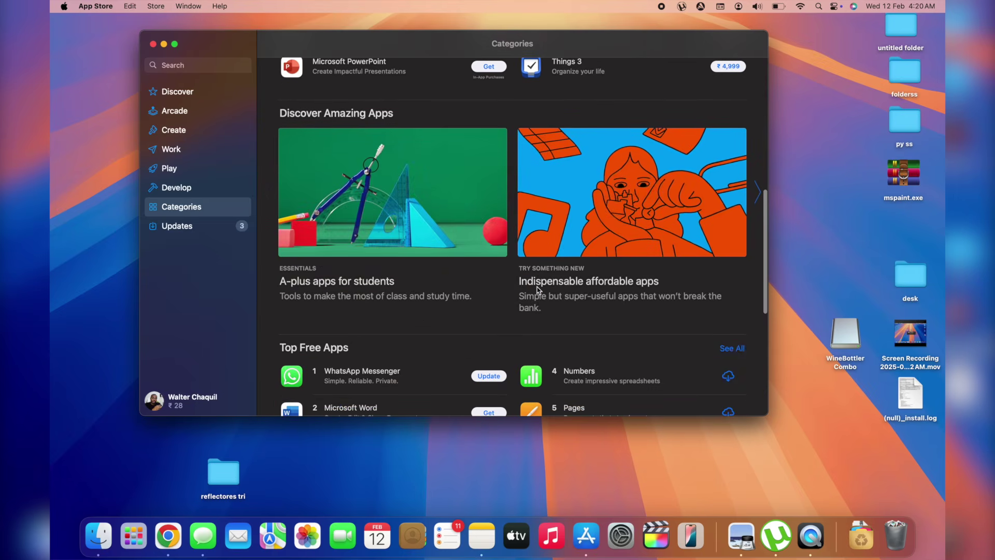
{"action": "left_click", "coordinate": [189, 67]}
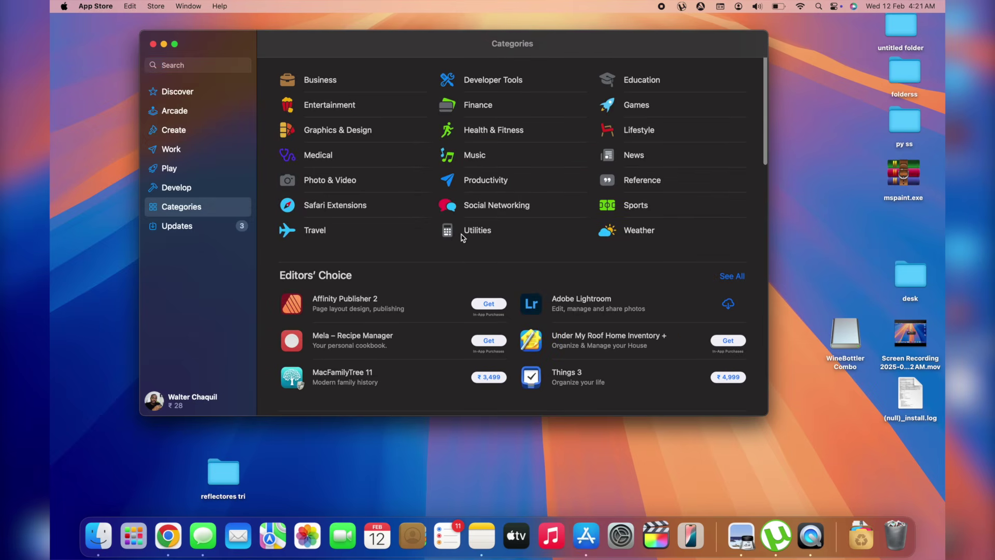
Search the store for 'telegram' and install Telegram from the results
{"action": "type", "text": "t"}
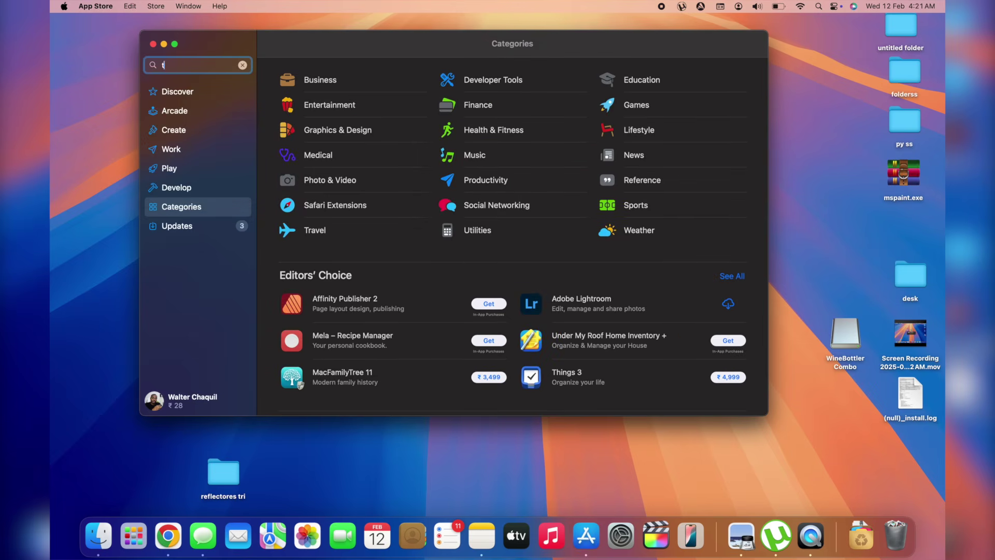
{"action": "type", "text": "elegram"}
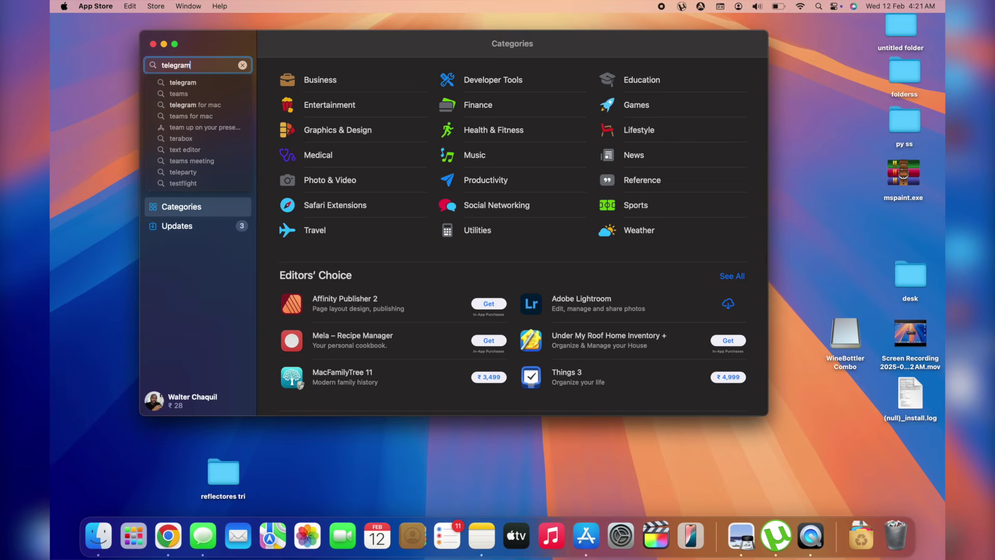
{"action": "key", "text": "Return"}
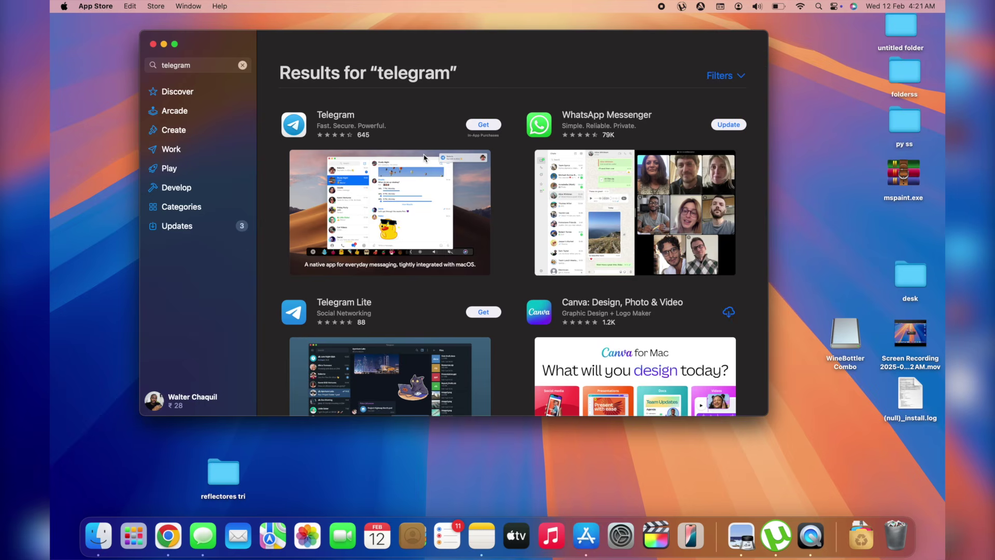
{"action": "left_click", "coordinate": [489, 126]}
{"action": "left_click", "coordinate": [484, 124]}
{"action": "scroll", "coordinate": [527, 262], "scroll_direction": "down", "scroll_amount": 5}
{"action": "scroll", "coordinate": [527, 262], "scroll_direction": "up", "scroll_amount": 2}
{"action": "scroll", "coordinate": [528, 263], "scroll_direction": "up", "scroll_amount": 4}
Search the App Store for 'vlc media player', find no official VLC, then switch to Chrome
{"action": "left_click", "coordinate": [242, 65]}
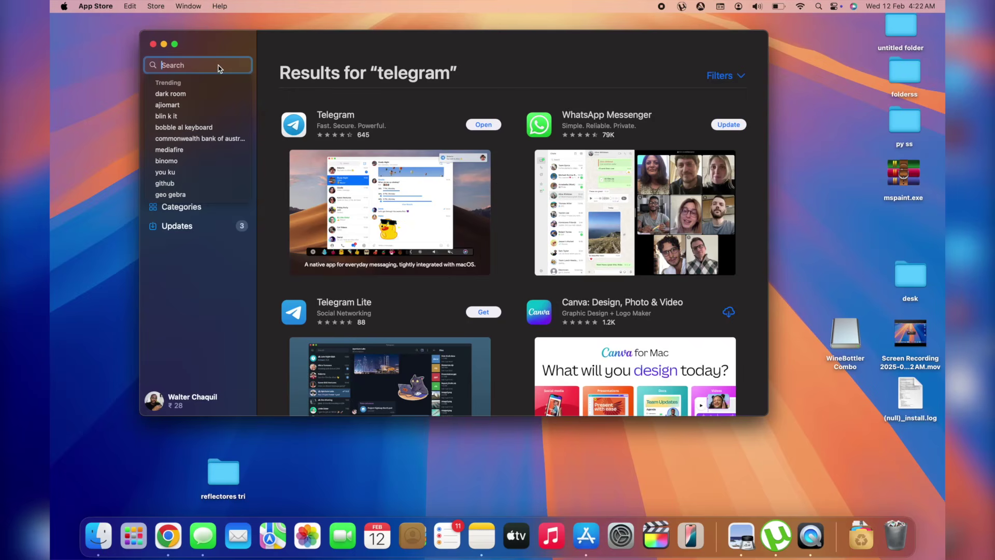
{"action": "type", "text": "vlc"}
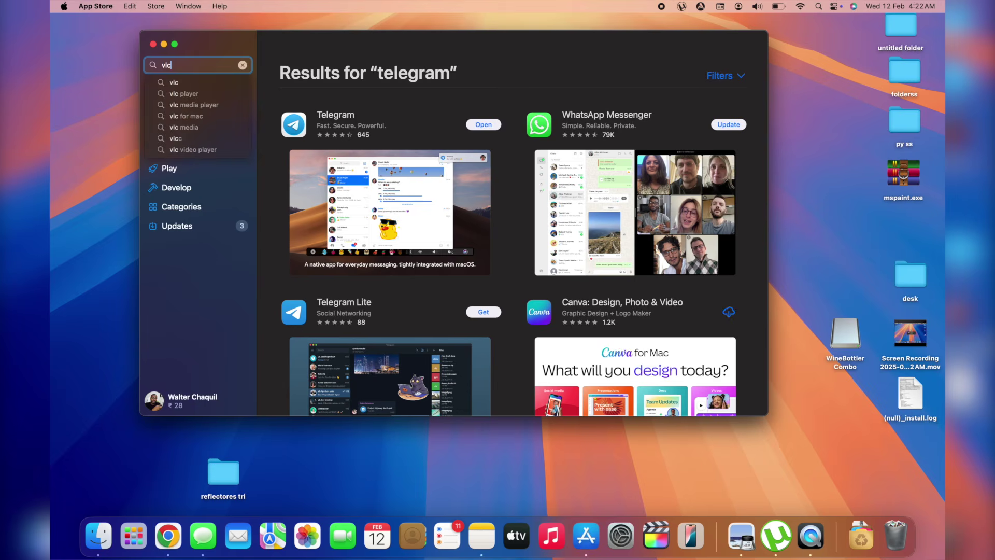
{"action": "key", "text": "Down"}
{"action": "key", "text": "Down"}
{"action": "key", "text": "Return"}
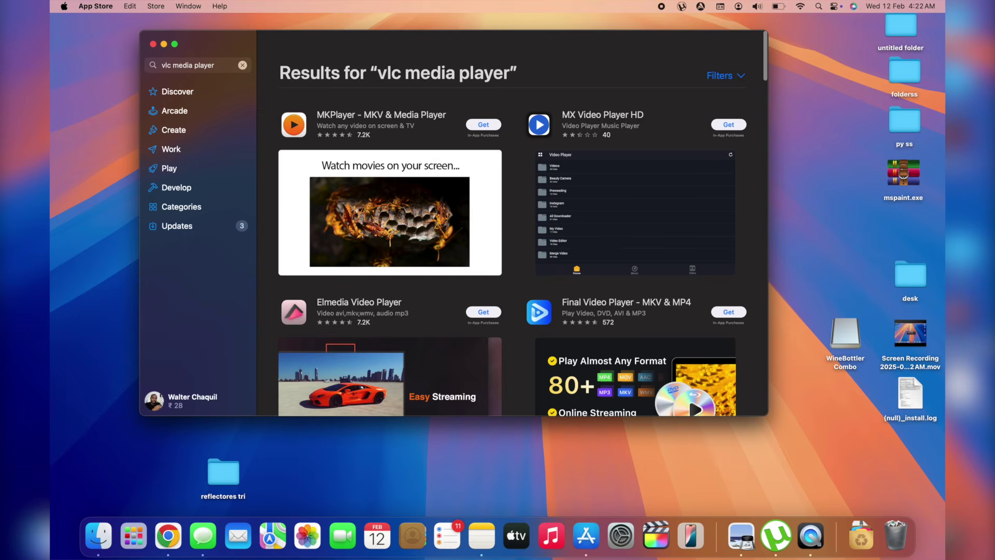
{"action": "scroll", "coordinate": [530, 187], "scroll_direction": "down", "scroll_amount": 15}
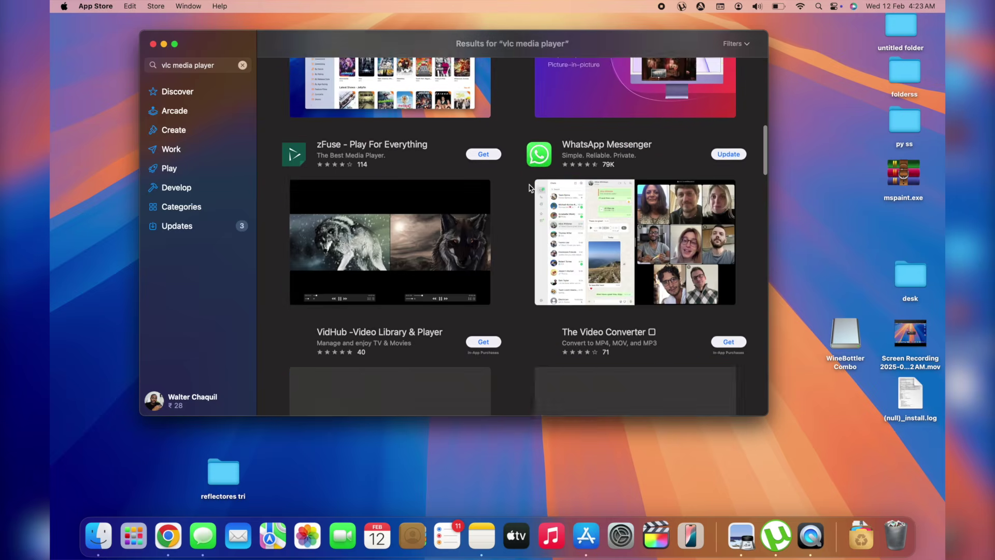
{"action": "scroll", "coordinate": [530, 187], "scroll_direction": "down", "scroll_amount": 10}
{"action": "scroll", "coordinate": [529, 188], "scroll_direction": "up", "scroll_amount": 20}
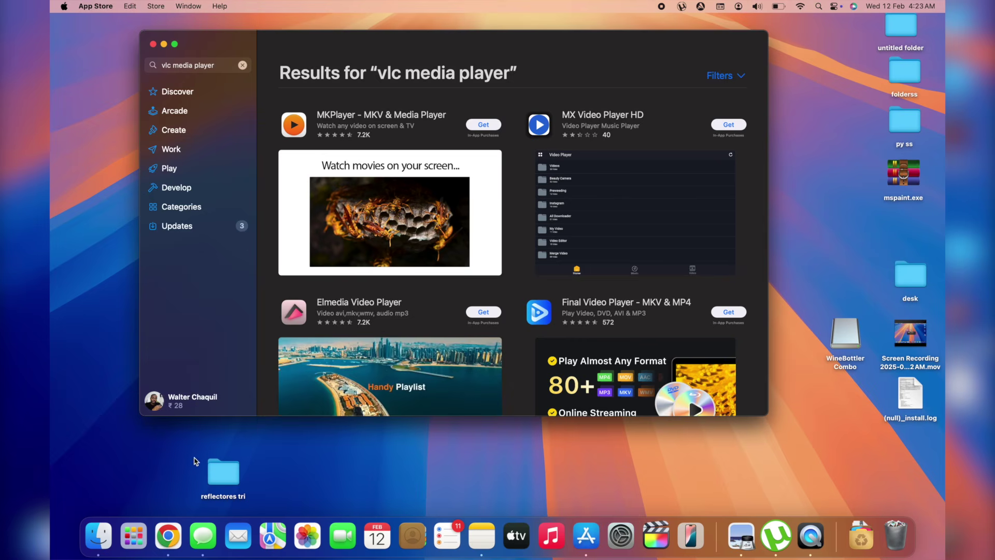
{"action": "left_click", "coordinate": [178, 536]}
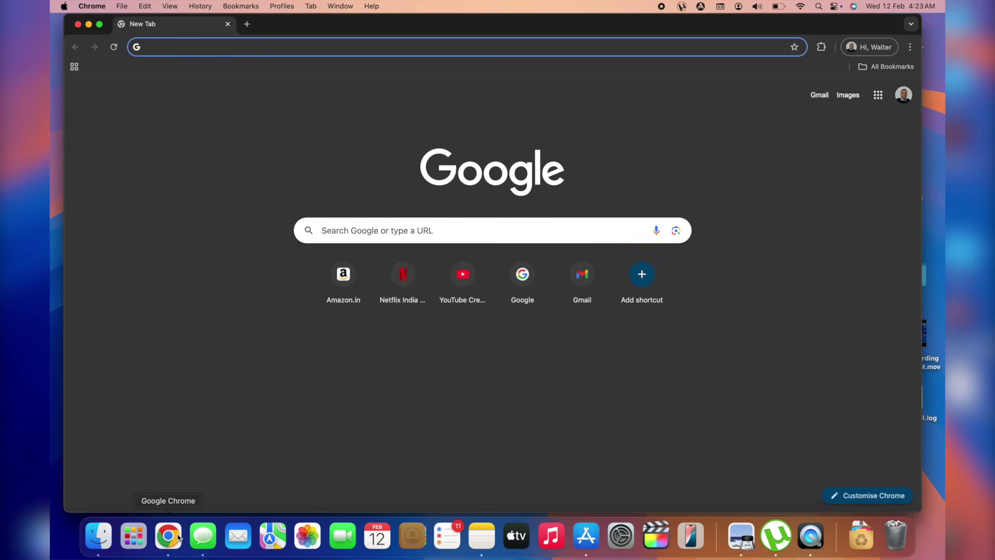
Search Google for 'vlc media player free download' from the google.com homepage
{"action": "left_click", "coordinate": [204, 216]}
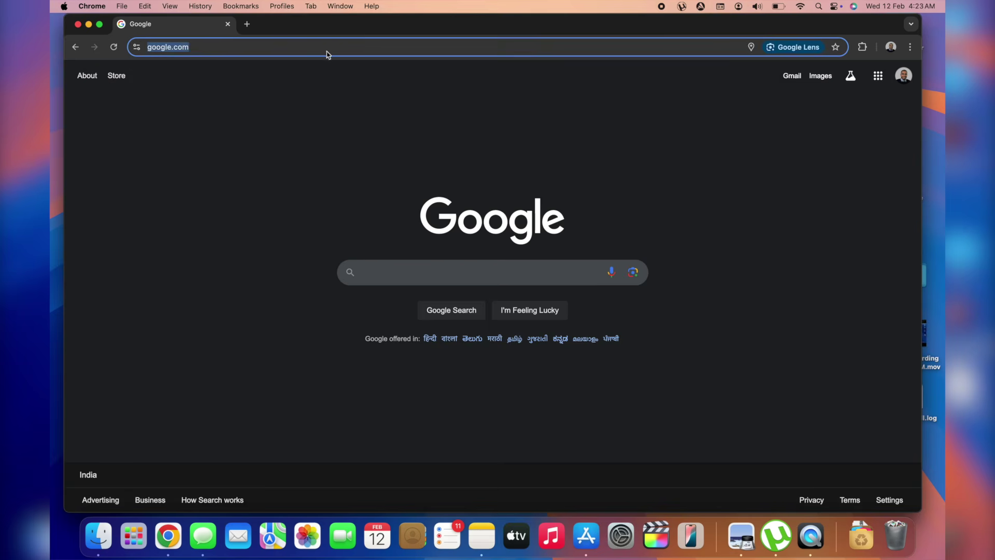
{"action": "left_click", "coordinate": [253, 136]}
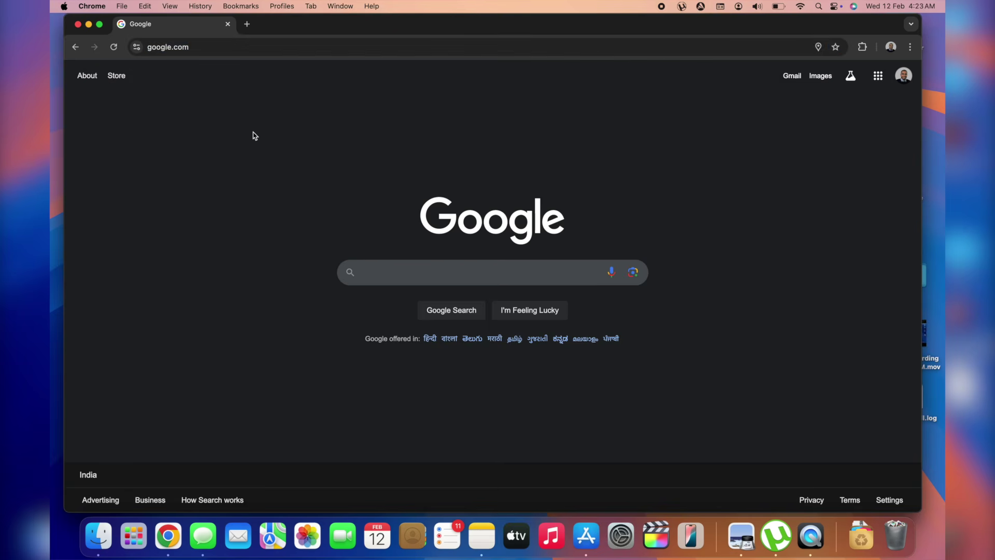
{"action": "left_click", "coordinate": [435, 279]}
{"action": "type", "text": "v"}
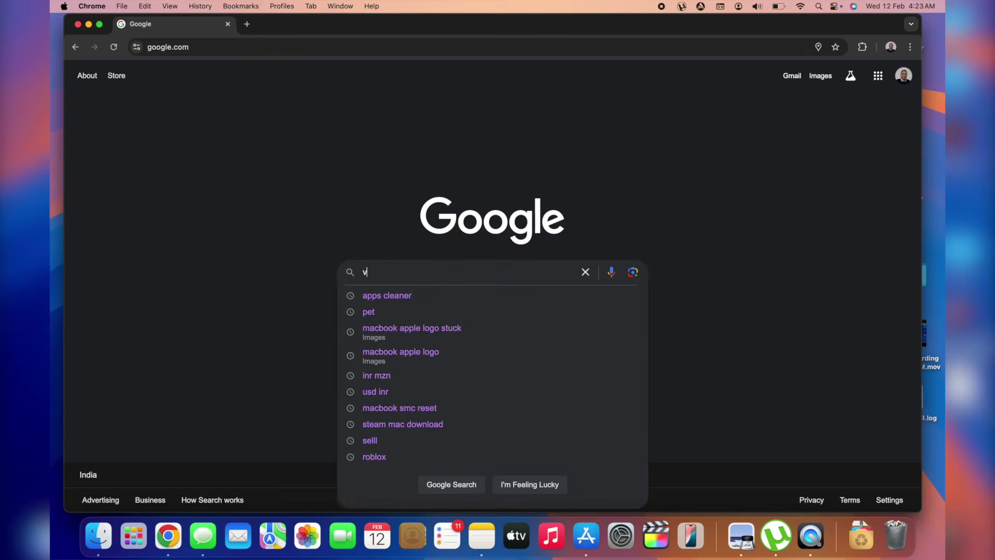
{"action": "type", "text": "lc med"}
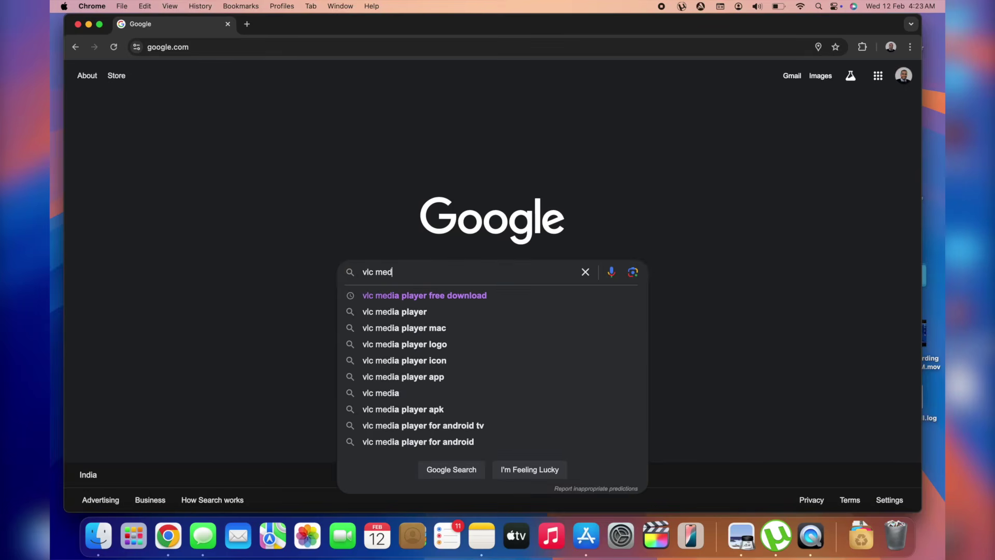
{"action": "key", "text": "Down"}
{"action": "key", "text": "Return"}
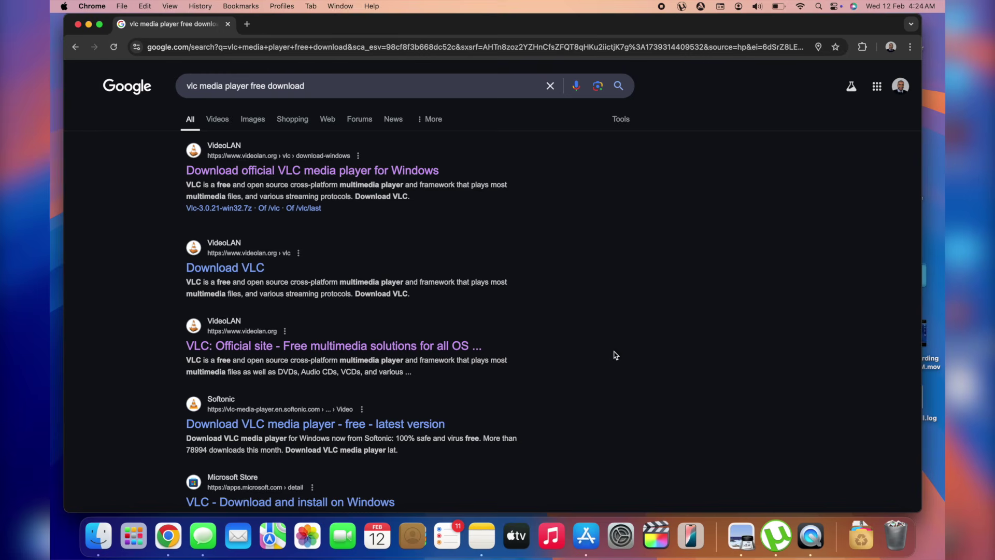
Download vlc-3.0.21-intel64.dmg from VideoLAN's macOS page and check it in the downloads list
{"action": "left_click", "coordinate": [235, 269]}
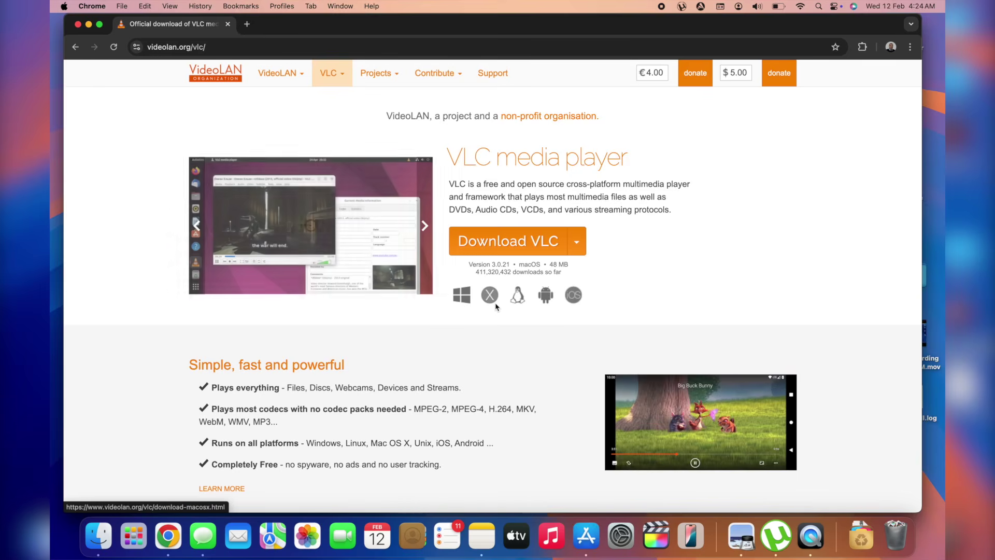
{"action": "left_click", "coordinate": [508, 251]}
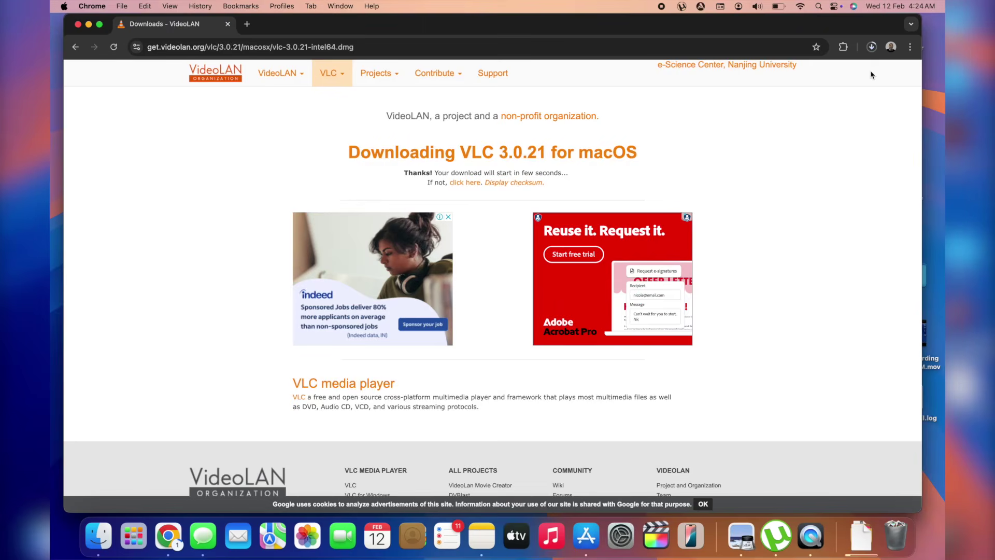
{"action": "left_click", "coordinate": [871, 47]}
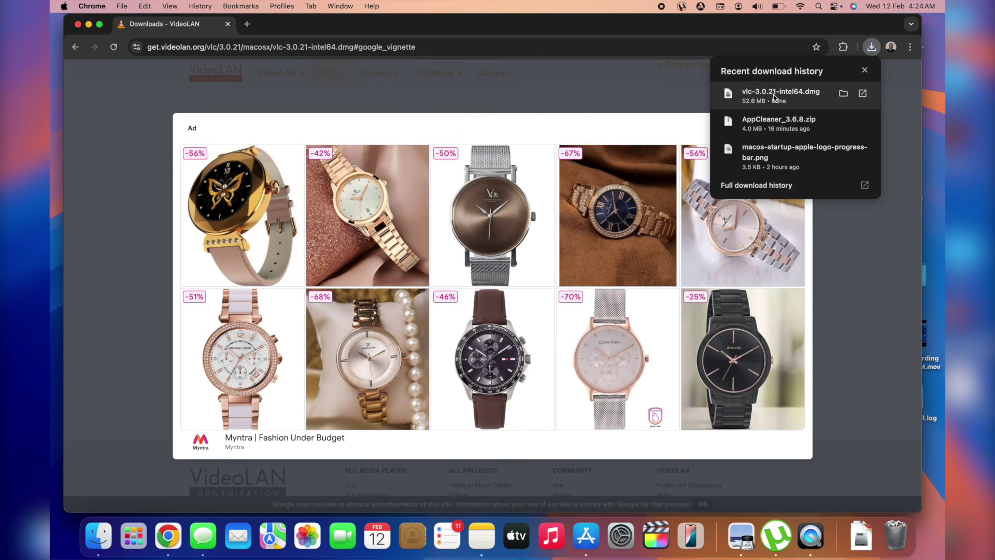
Open the VLC disk image, minimize Chrome and the App Store, and move the installer window up
{"action": "left_click", "coordinate": [773, 97]}
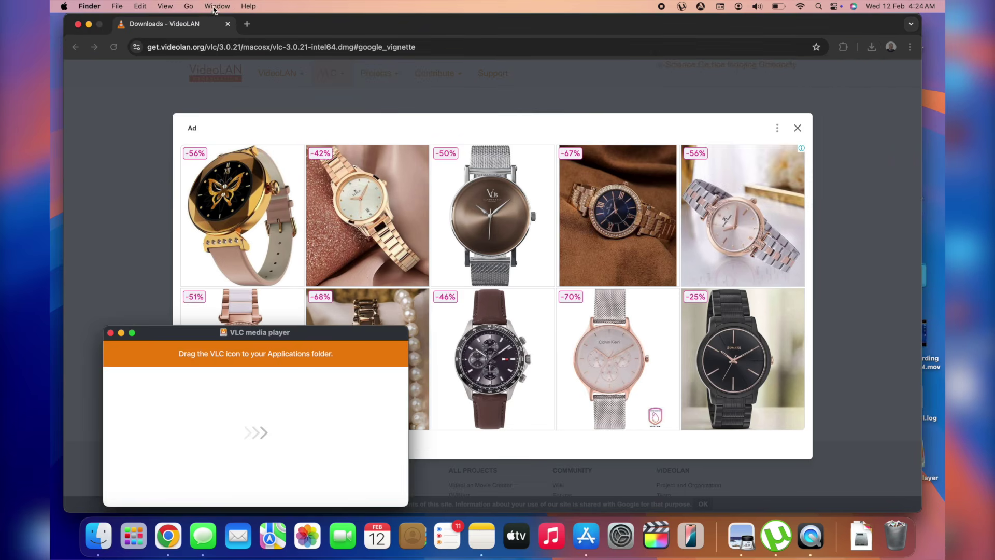
{"action": "left_click", "coordinate": [89, 25]}
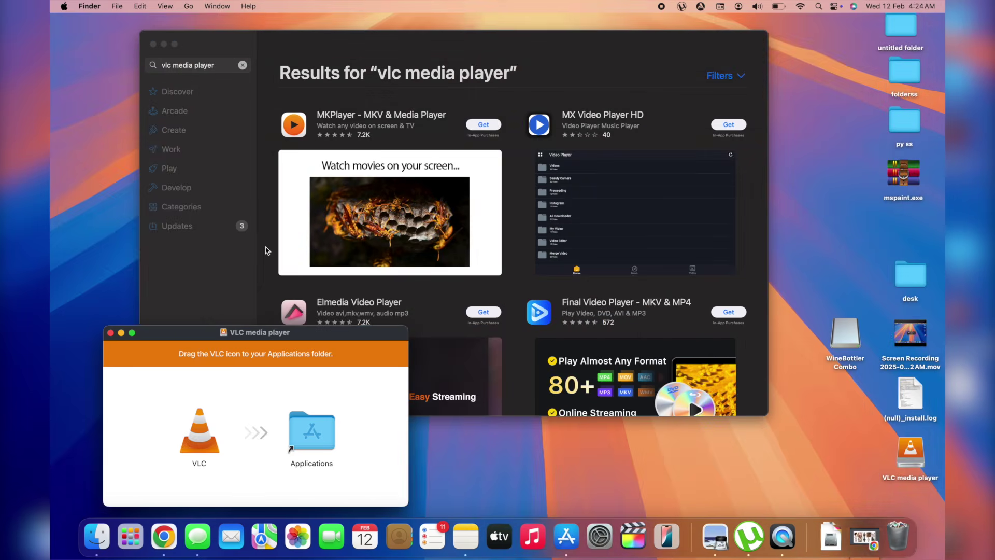
{"action": "left_click_drag", "start_coordinate": [285, 339], "coordinate": [304, 173]}
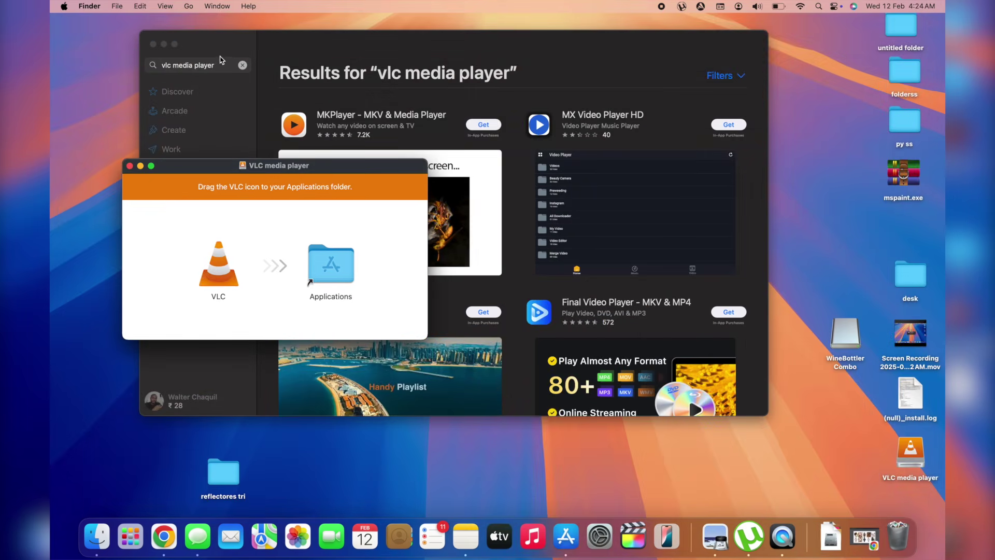
{"action": "left_click", "coordinate": [164, 44]}
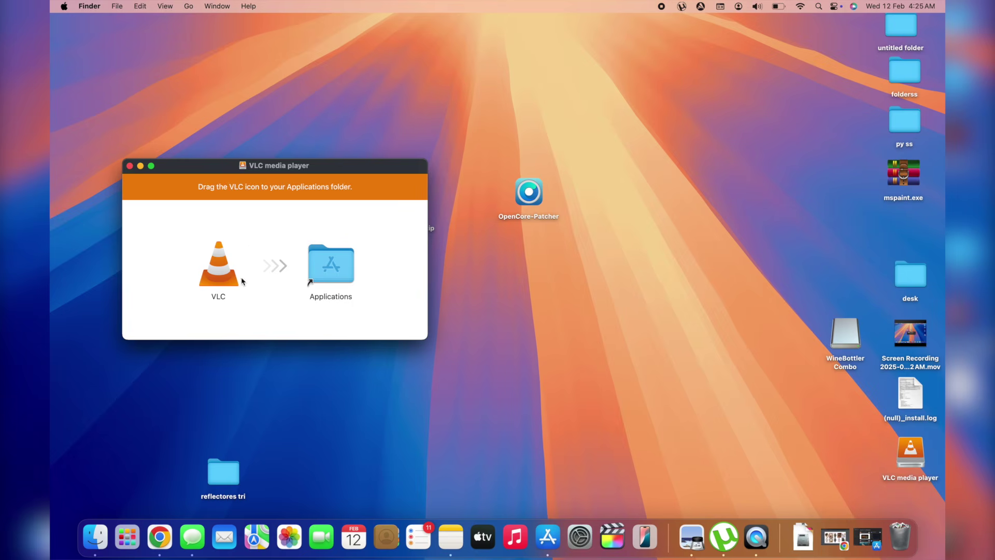
Drag the VLC app from the installer window into the Applications folder
{"action": "left_click", "coordinate": [214, 270]}
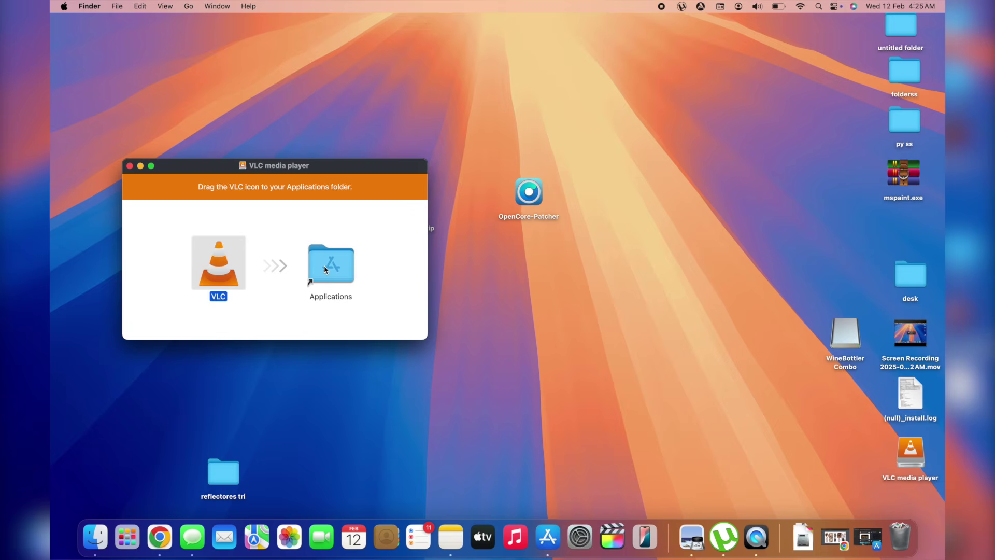
{"action": "left_click", "coordinate": [282, 225]}
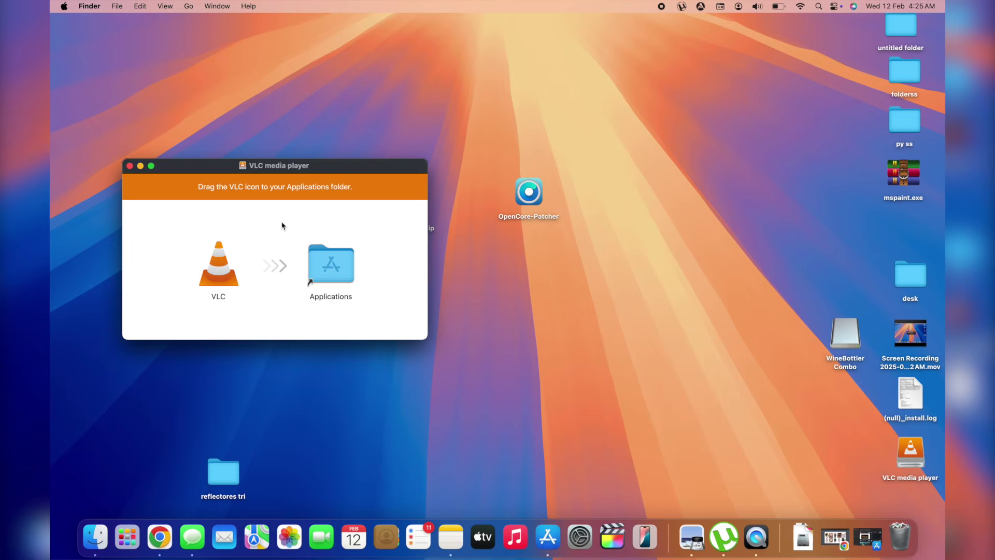
{"action": "left_click", "coordinate": [207, 270]}
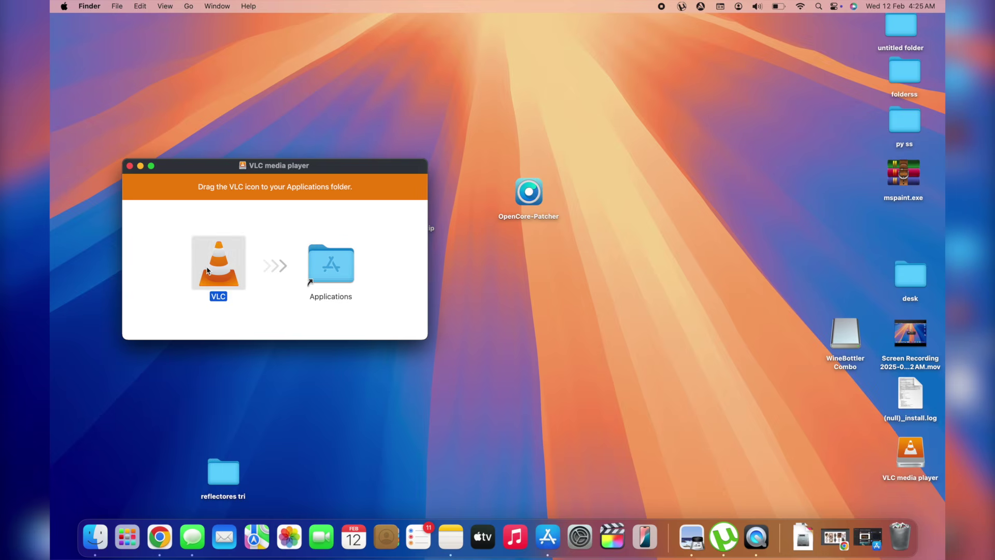
{"action": "left_click_drag", "start_coordinate": [207, 270], "coordinate": [327, 267]}
Bring up Launchpad's app grid, where VLC now appears beside Telegram and WhatsApp
{"action": "left_click", "coordinate": [126, 538]}
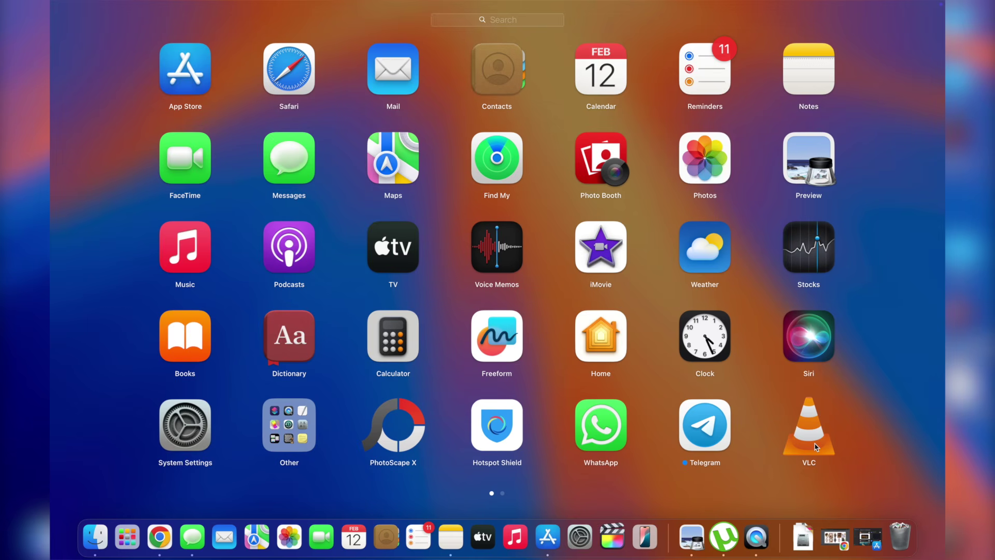
Launch VLC, allow the downloaded app to open, and decline album art and metadata retrieval
{"action": "left_click", "coordinate": [816, 447]}
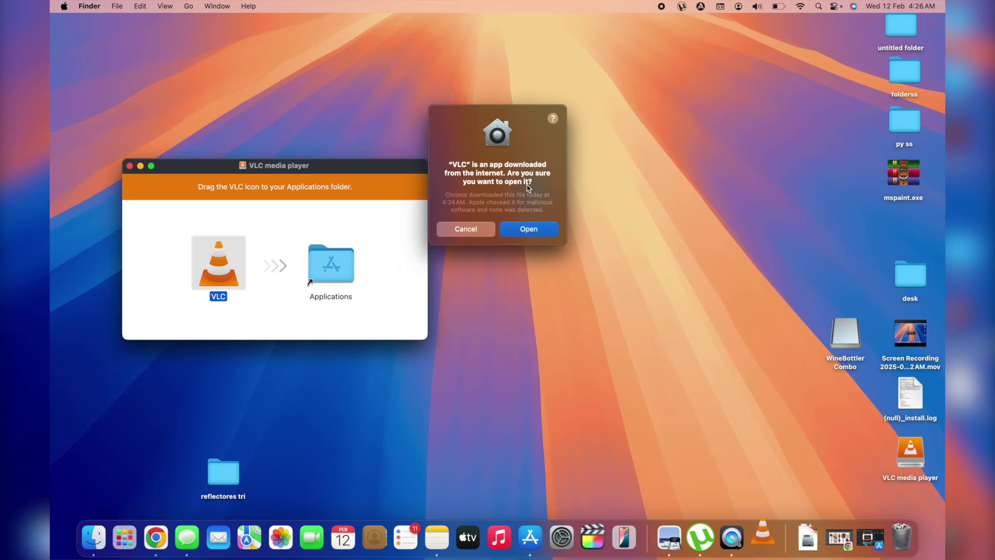
{"action": "left_click", "coordinate": [535, 233]}
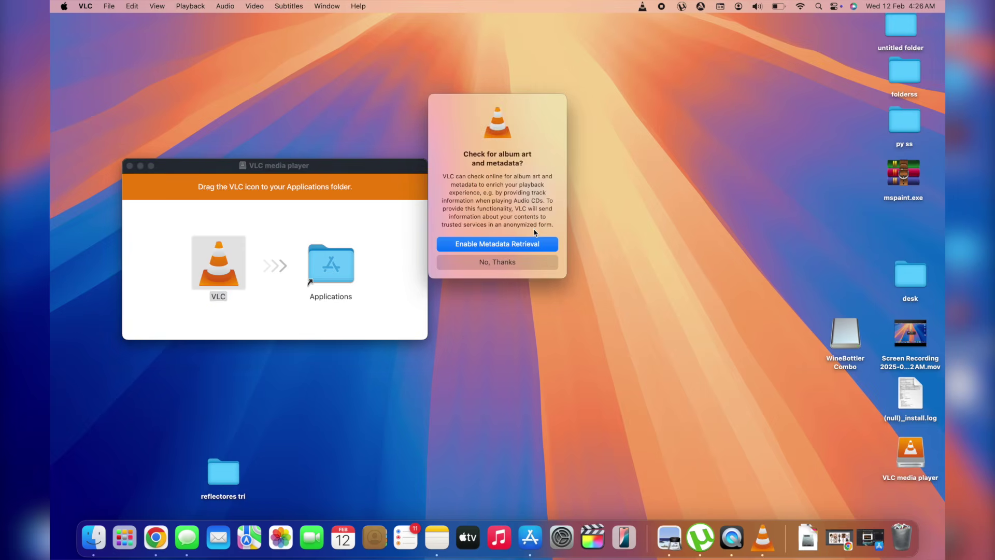
{"action": "left_click", "coordinate": [517, 261]}
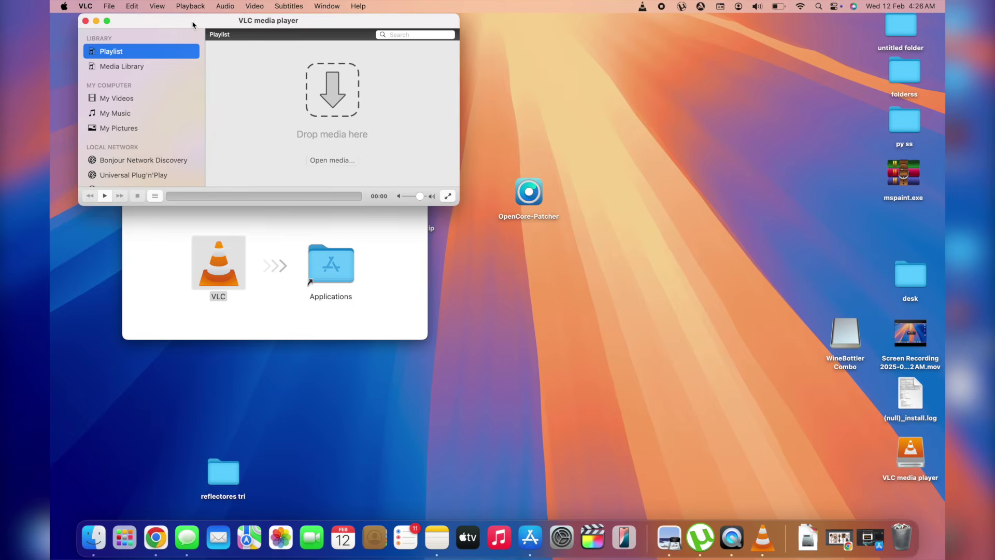
Drag the VLC media player window off the installer to the centre of the screen
{"action": "left_click_drag", "start_coordinate": [193, 22], "coordinate": [457, 170]}
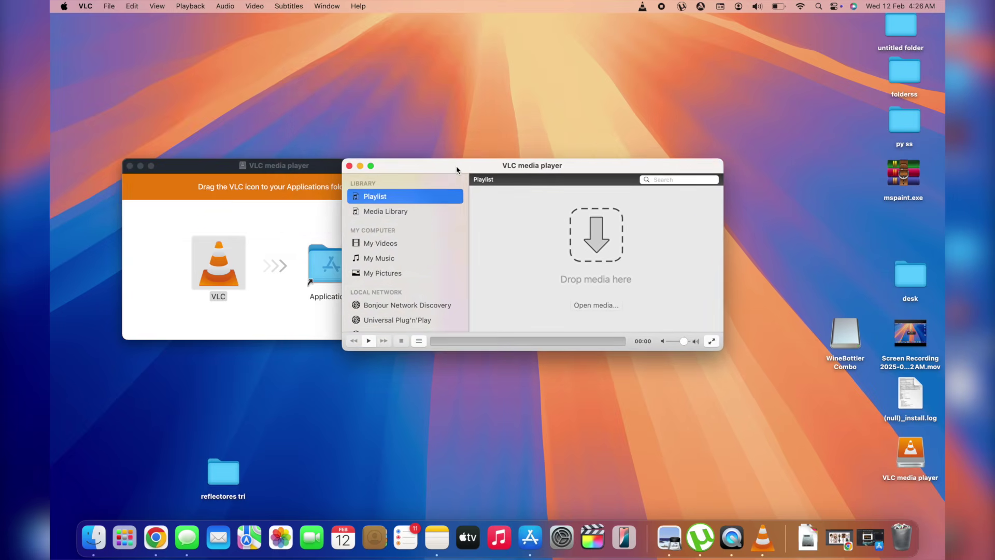